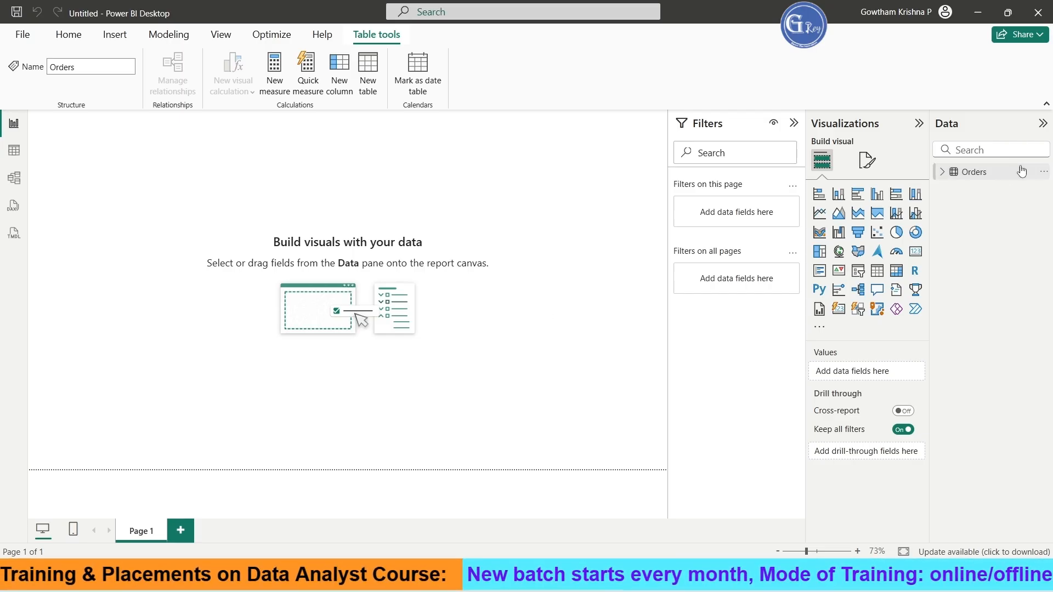
# - Add a stacked bar chart to the report page, move it toward the middle of the canvas and widen it
pyautogui.click(942, 173)
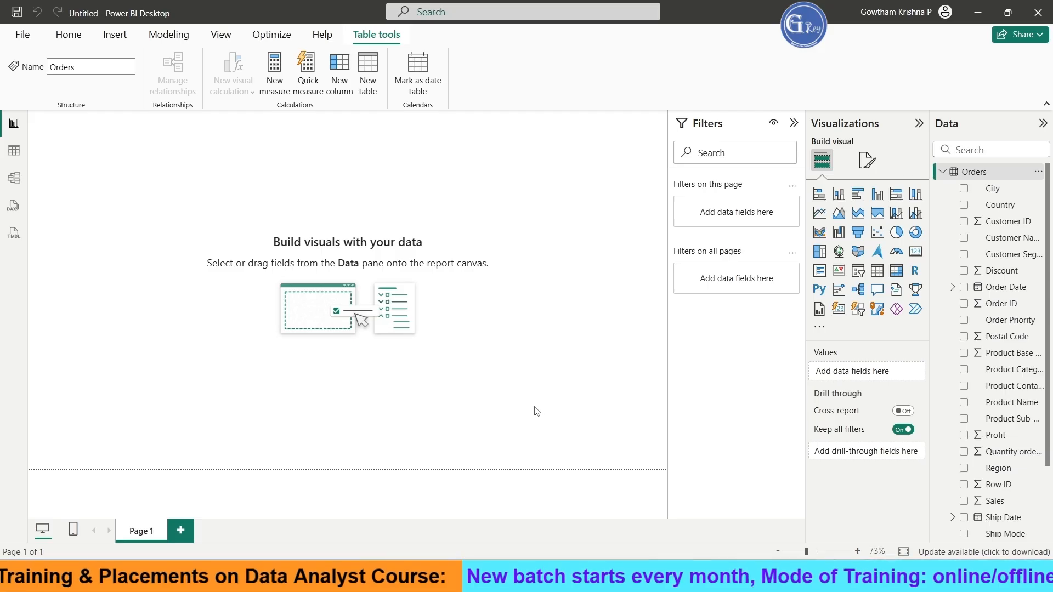
pyautogui.moveTo(1048, 437); pyautogui.dragTo(1044, 339)
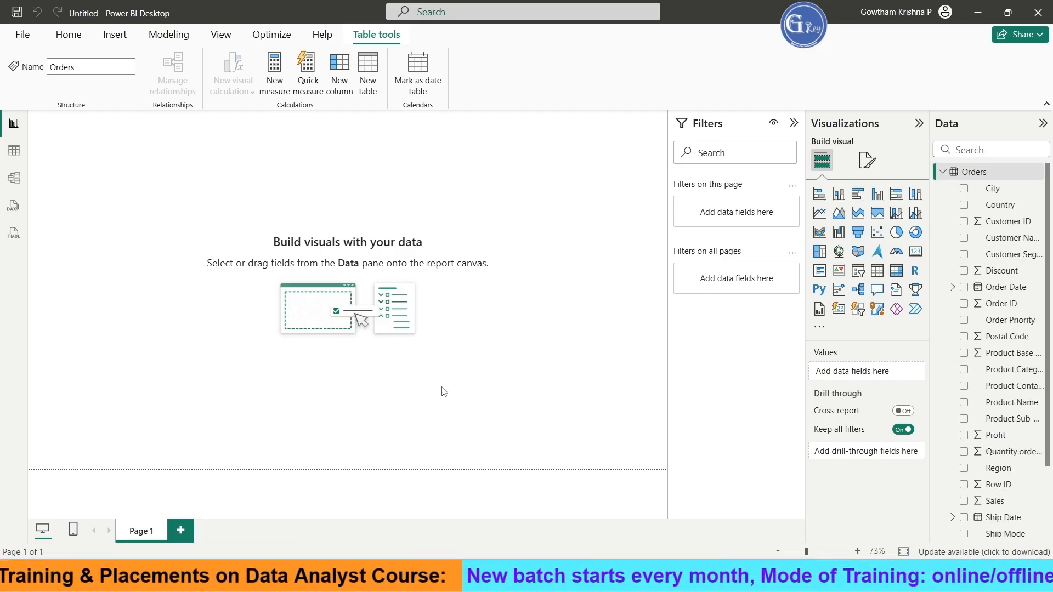
pyautogui.click(818, 195)
pyautogui.moveTo(121, 178); pyautogui.dragTo(259, 254)
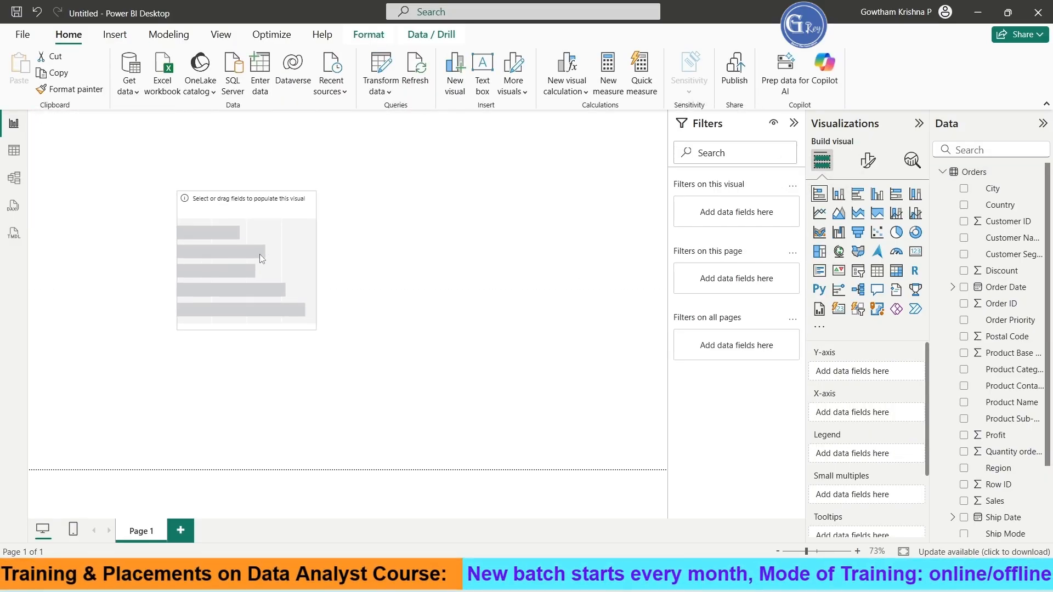
pyautogui.moveTo(312, 327); pyautogui.dragTo(384, 327)
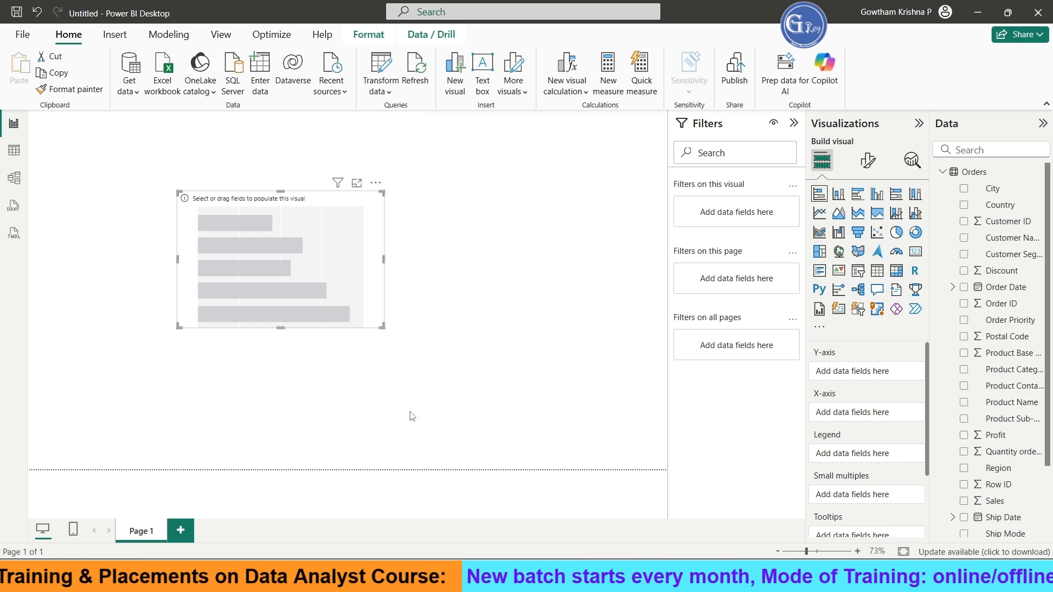
# - Plot Profit by Region in the bar chart, then widen the chart and shift it slightly lower
pyautogui.scroll(-2, 1028, 462)
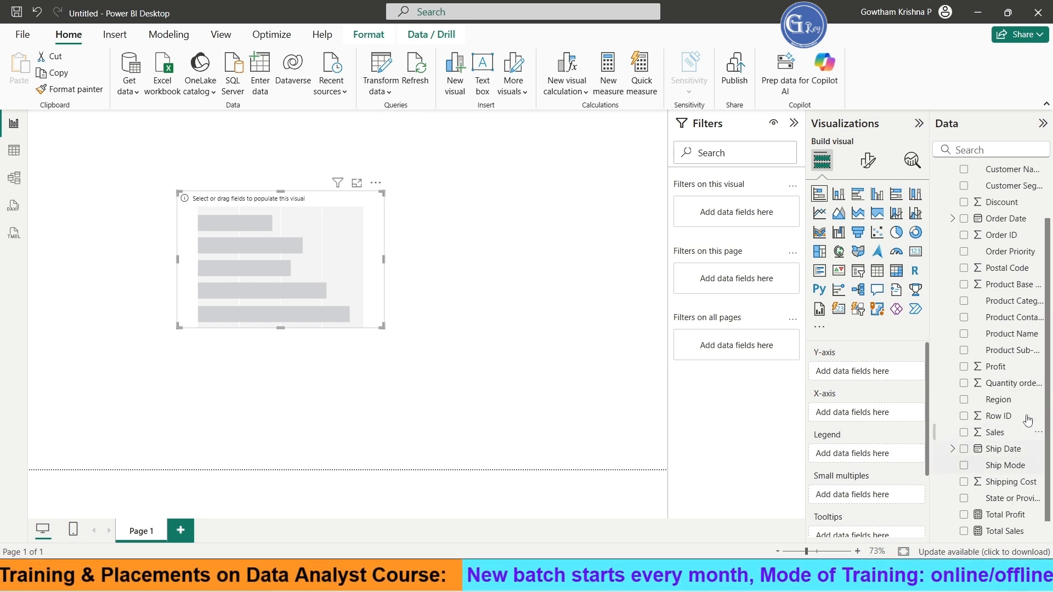
pyautogui.click(964, 400)
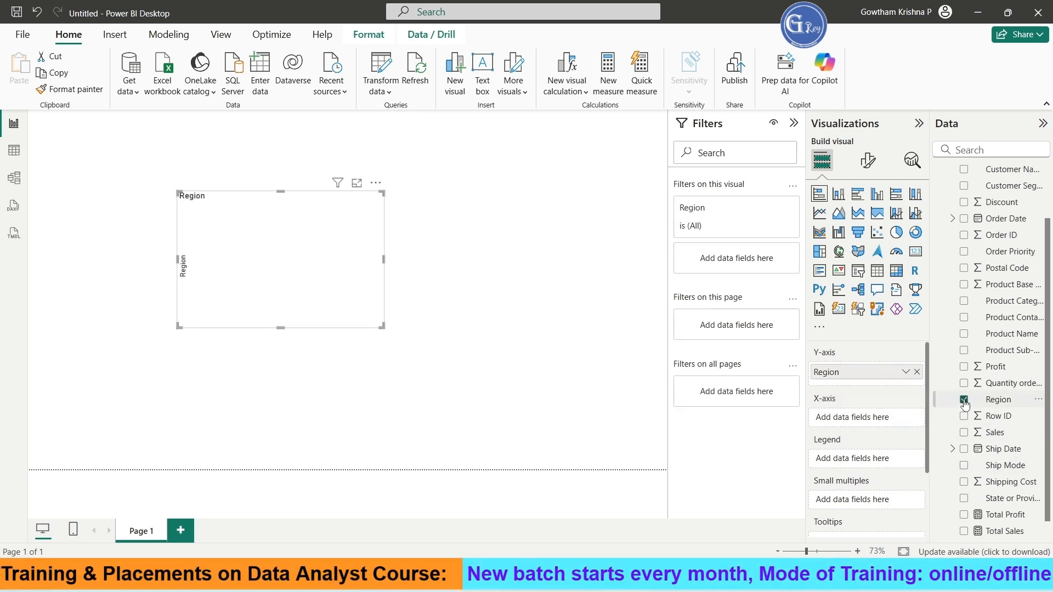
pyautogui.click(963, 368)
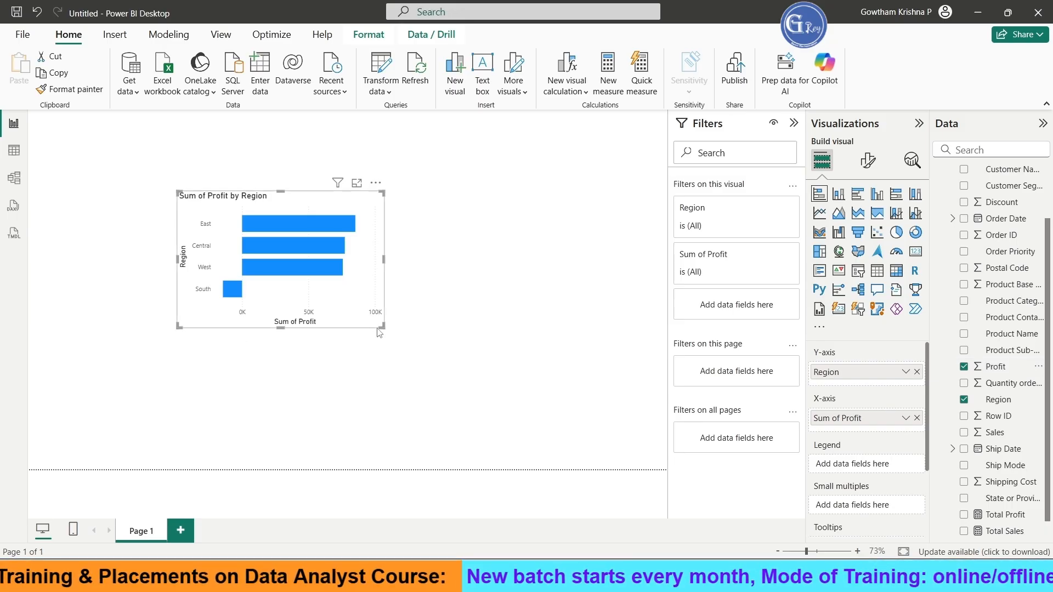
pyautogui.moveTo(382, 326); pyautogui.dragTo(485, 327)
pyautogui.moveTo(332, 297); pyautogui.dragTo(335, 337)
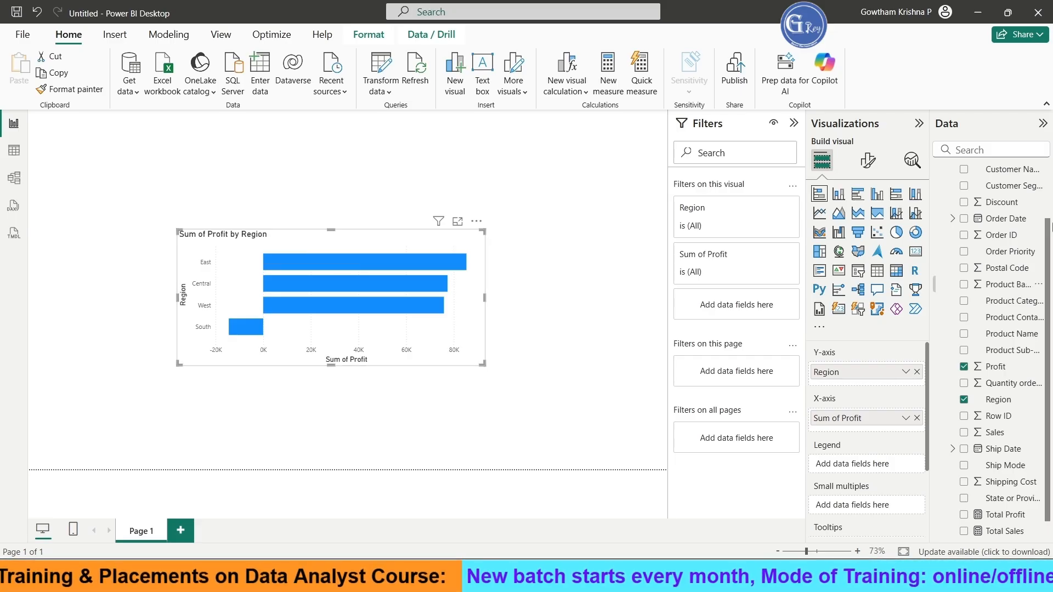
# - Start a new fields parameter and name it FP_1
pyautogui.scroll(3, 1003, 200)
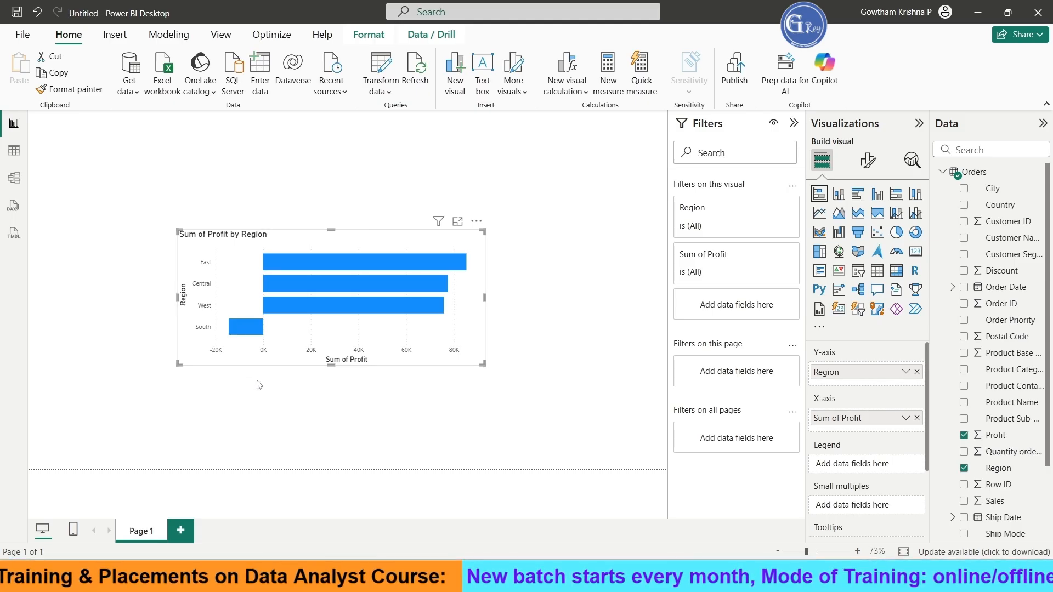
pyautogui.click(168, 34)
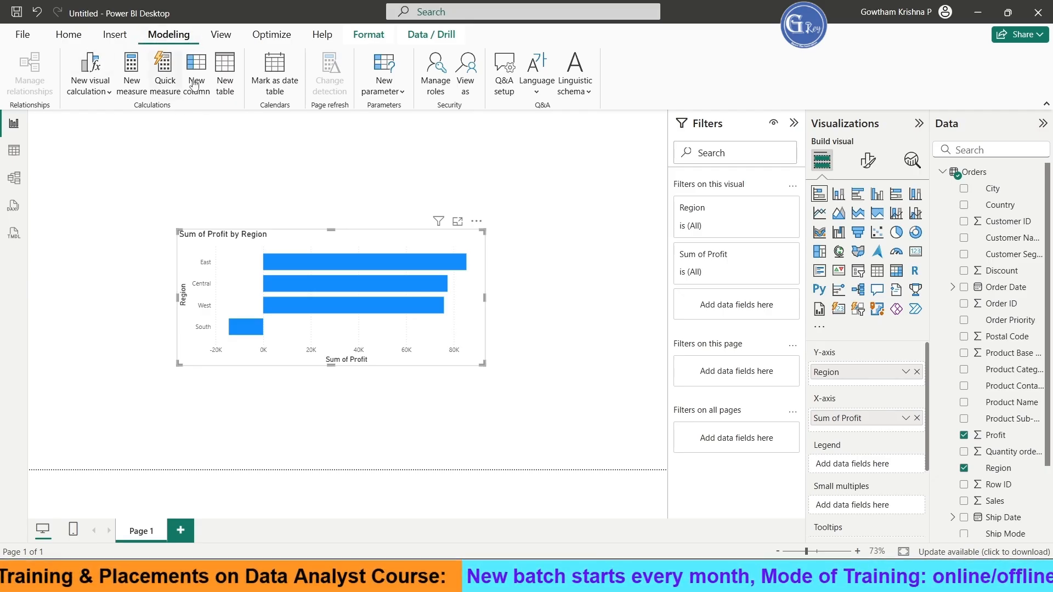
pyautogui.click(389, 91)
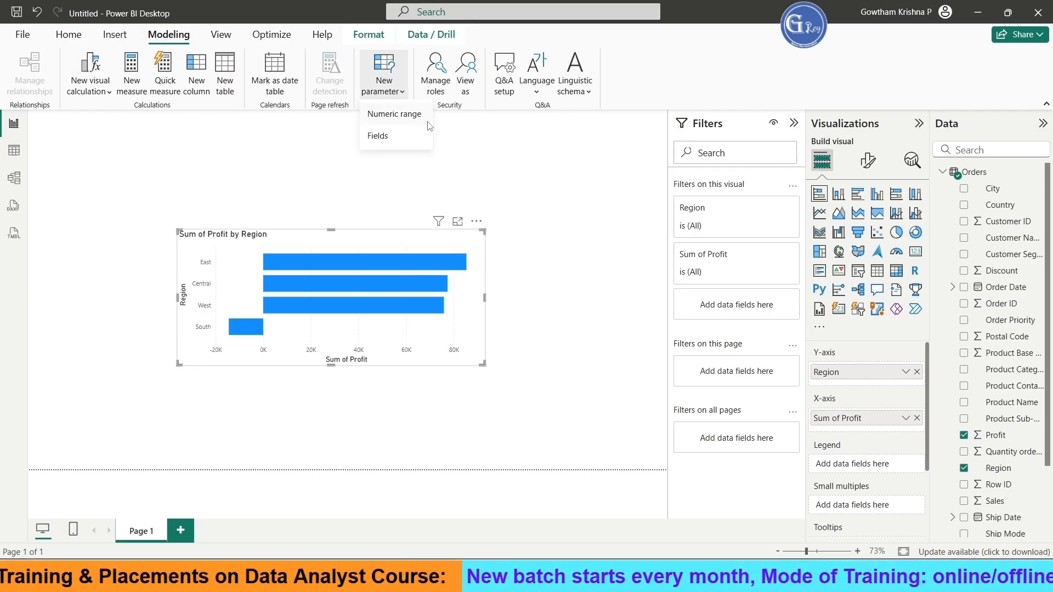
pyautogui.click(378, 136)
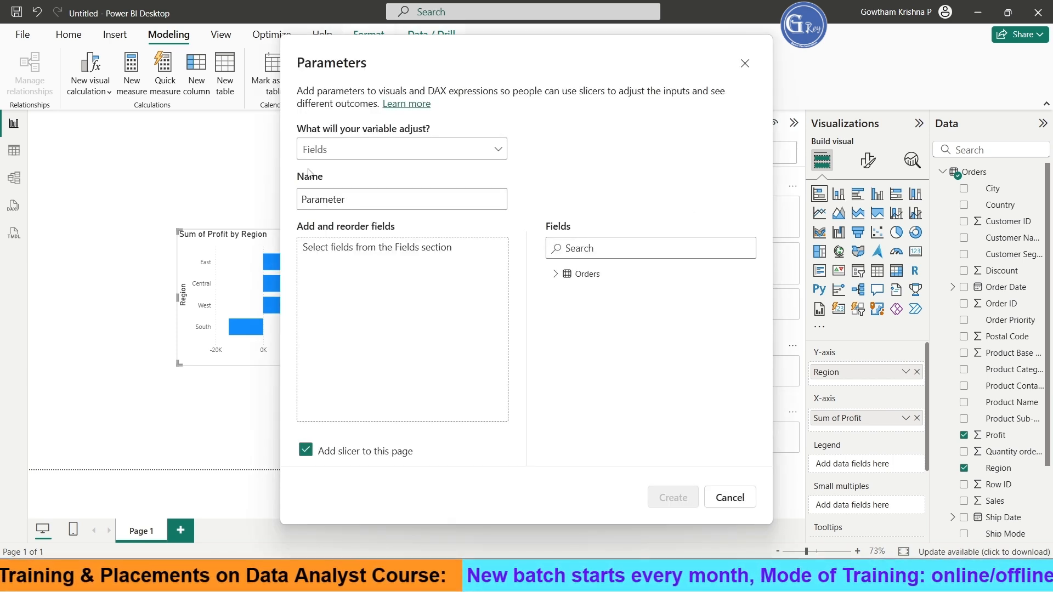
pyautogui.moveTo(388, 204); pyautogui.dragTo(157, 208)
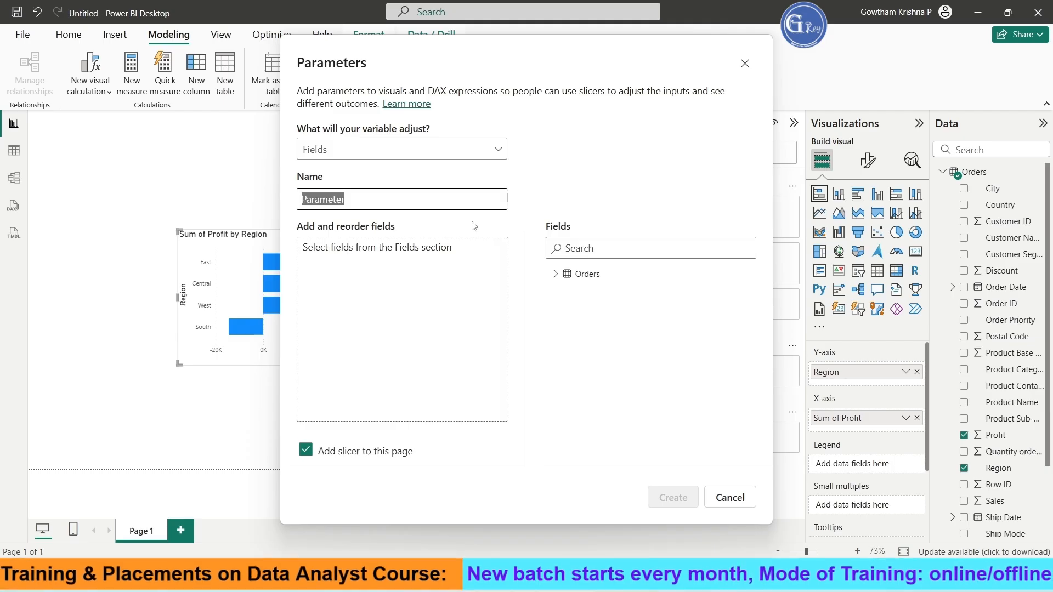
pyautogui.write('FP_1')
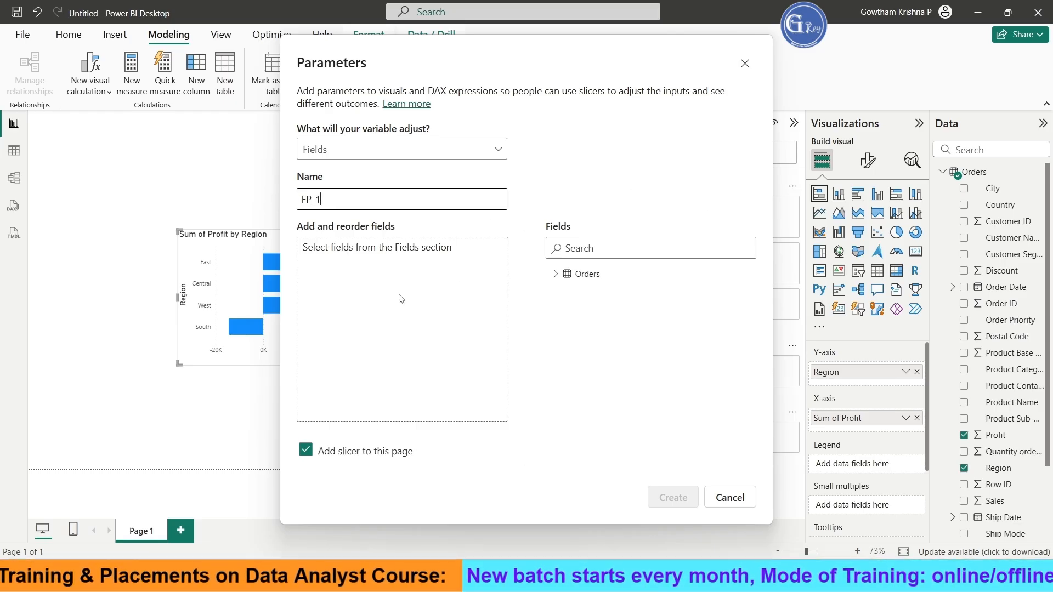
# - Add the Orders fields Region, City and Customer Segment to the parameter and create it with a slicer on the page
pyautogui.click(555, 273)
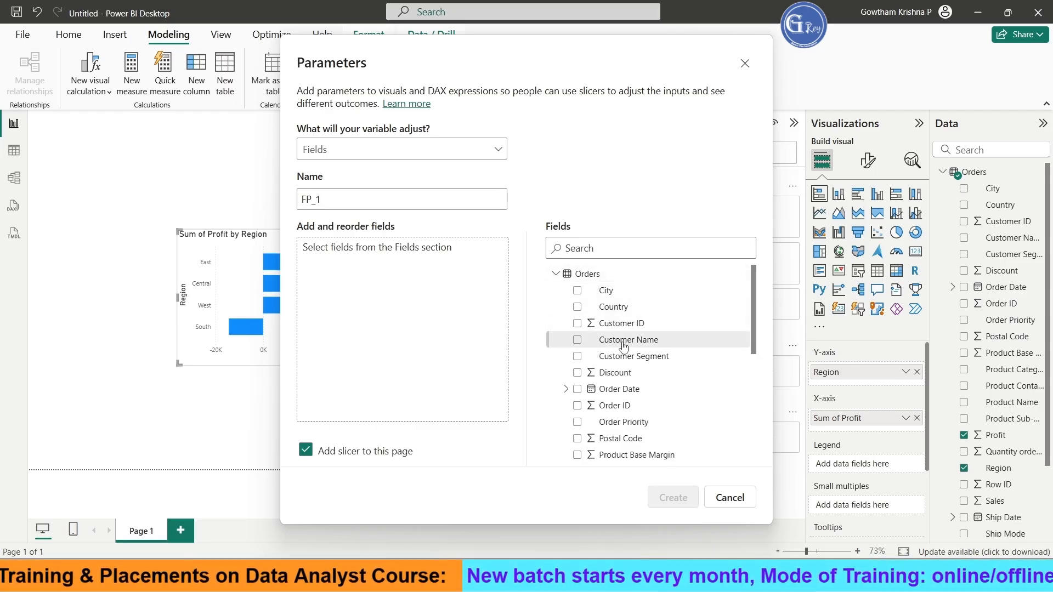
pyautogui.moveTo(756, 336); pyautogui.dragTo(751, 443)
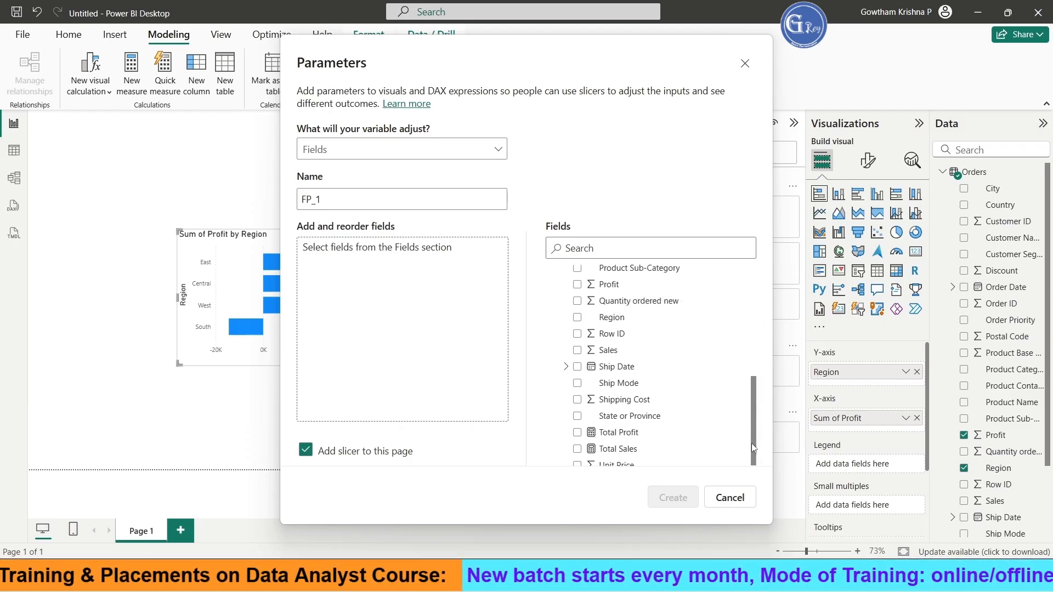
pyautogui.click(578, 317)
pyautogui.scroll(5, 715, 289)
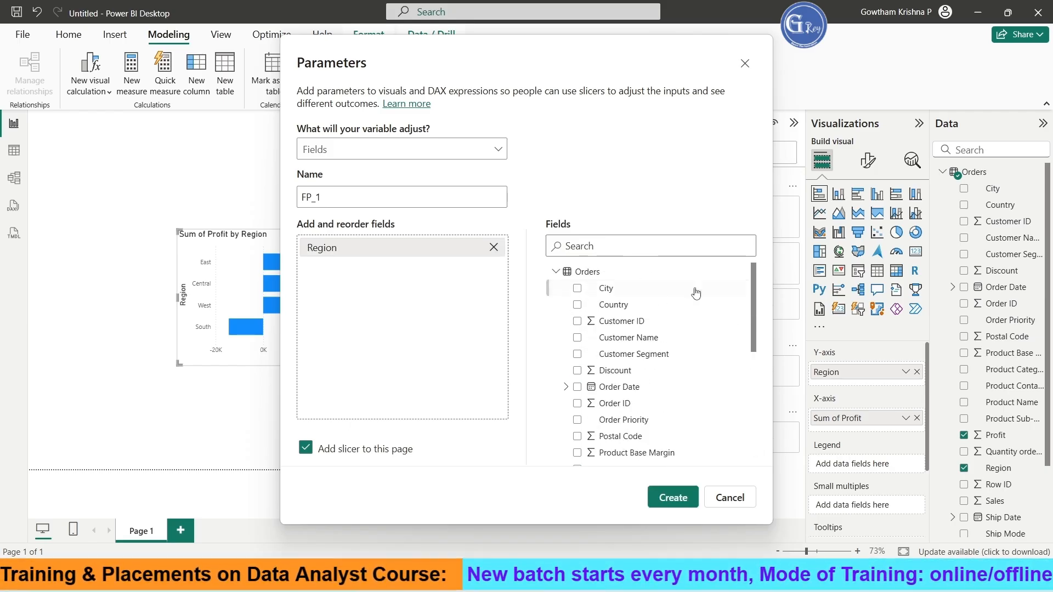
pyautogui.click(577, 289)
pyautogui.scroll(-3, 725, 357)
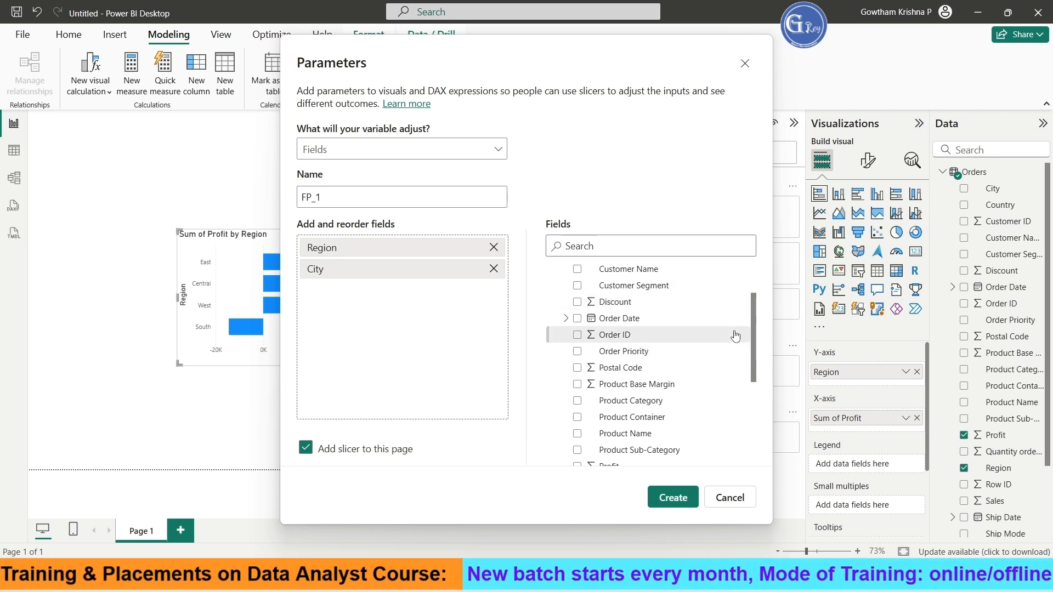
pyautogui.click(577, 285)
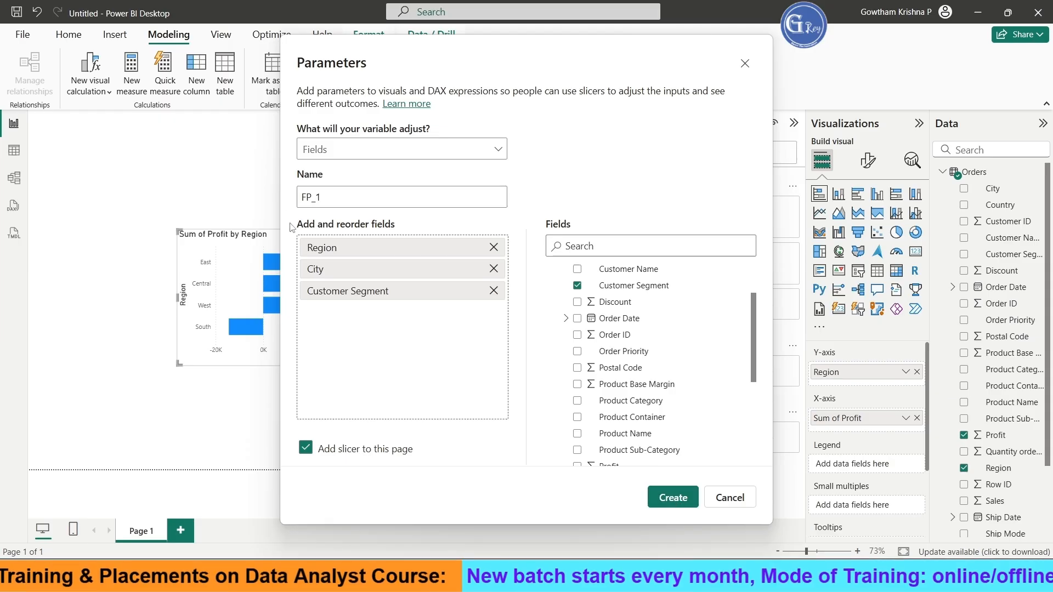
pyautogui.click(675, 500)
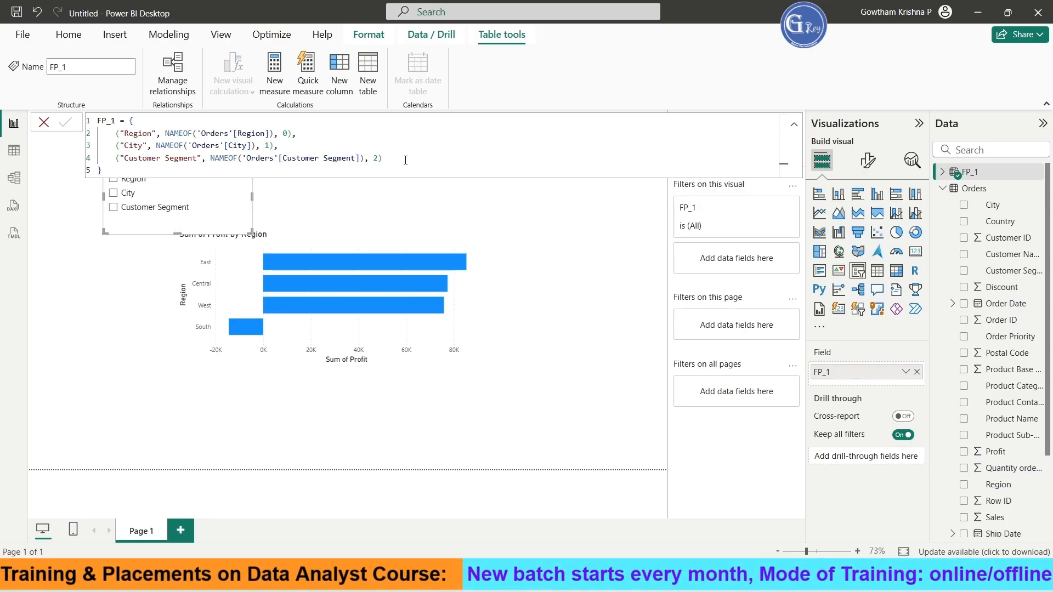
# - Examine the generated DAX definition of FP_1 line by line, including its field references and order numbers
pyautogui.moveTo(101, 170); pyautogui.dragTo(86, 116)
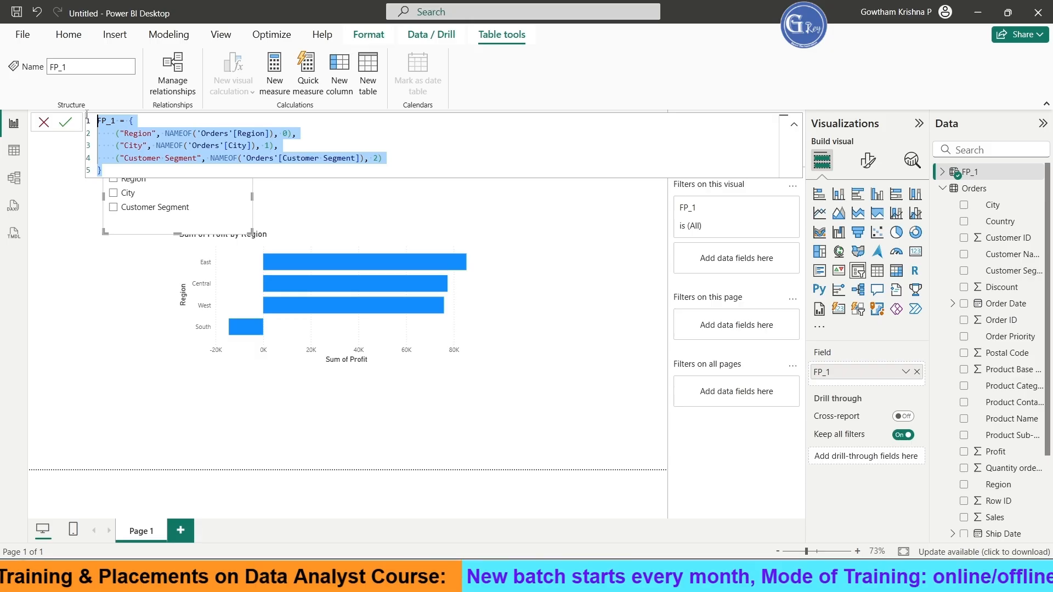
pyautogui.click(403, 166)
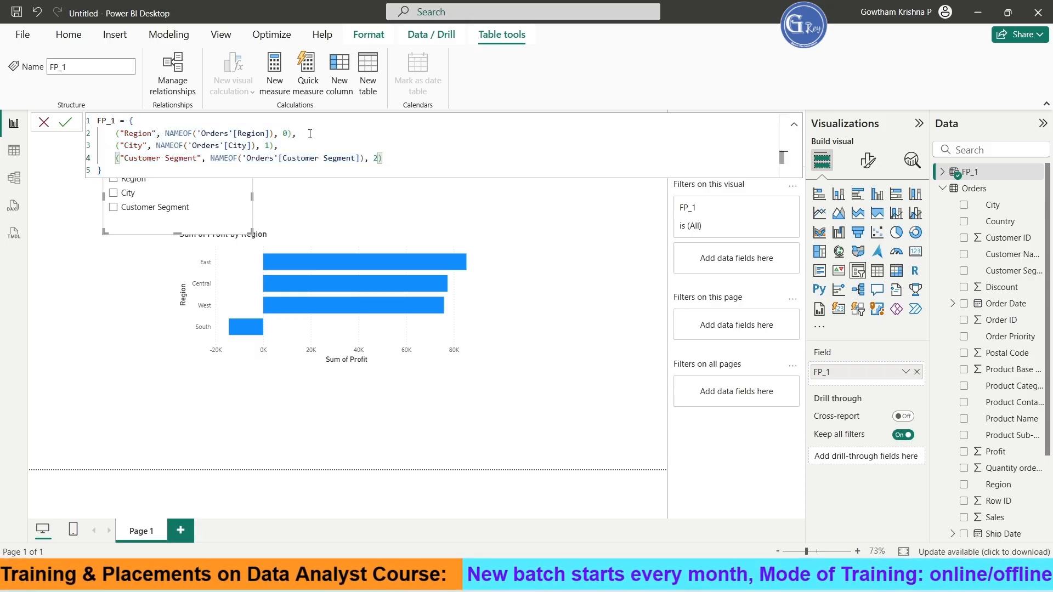
pyautogui.moveTo(309, 133); pyautogui.dragTo(88, 133)
pyautogui.moveTo(291, 146); pyautogui.dragTo(108, 146)
pyautogui.click(345, 145)
pyautogui.click(388, 158)
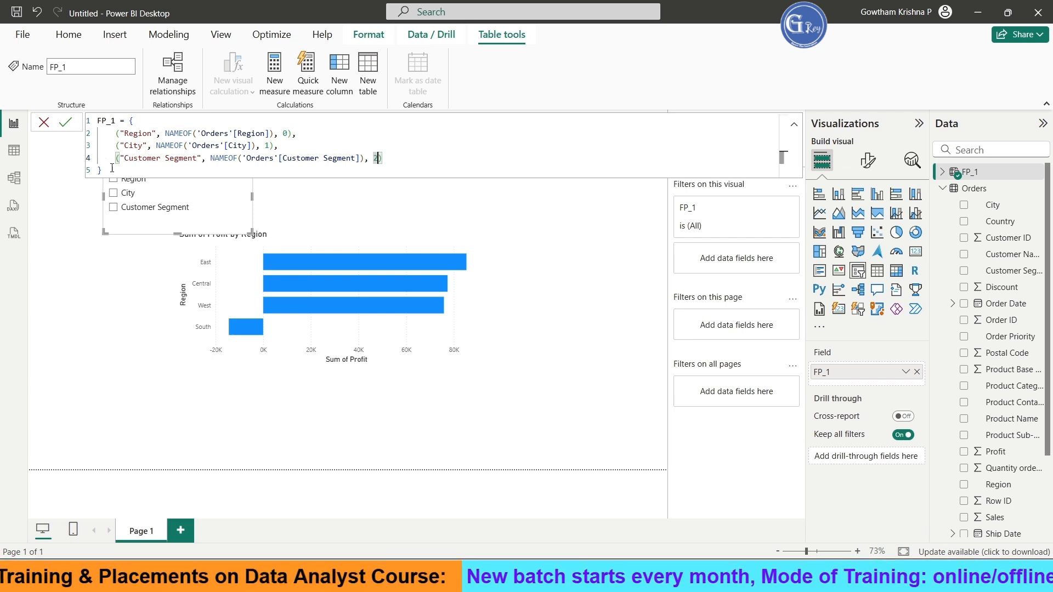
pyautogui.hotkey('ctrl', 'a')
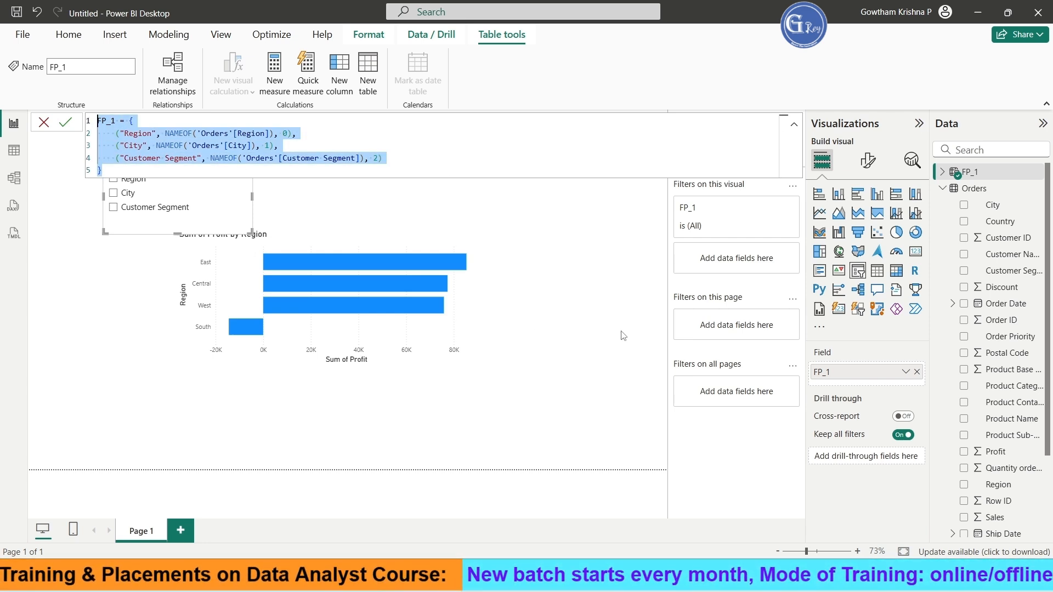
pyautogui.click(419, 162)
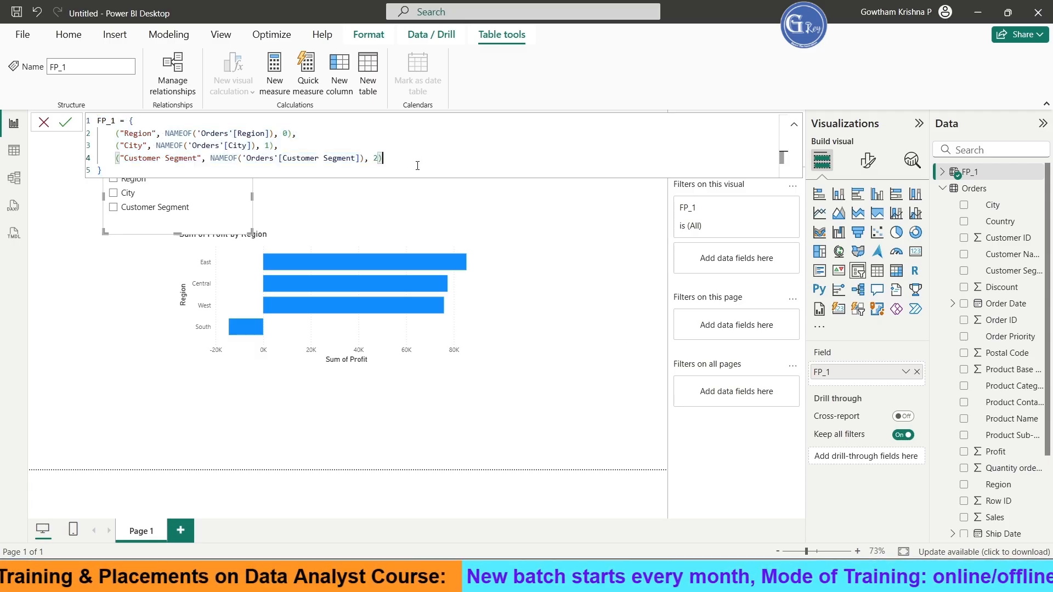
pyautogui.click(74, 256)
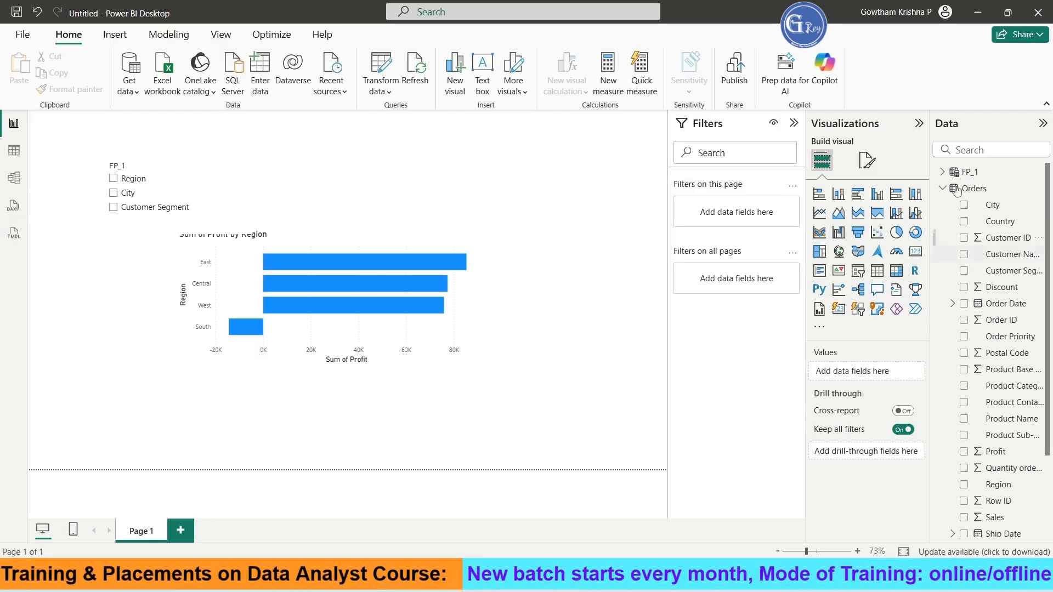
# - Expand the FP_1 table in the data model and view its column and formula
pyautogui.click(942, 172)
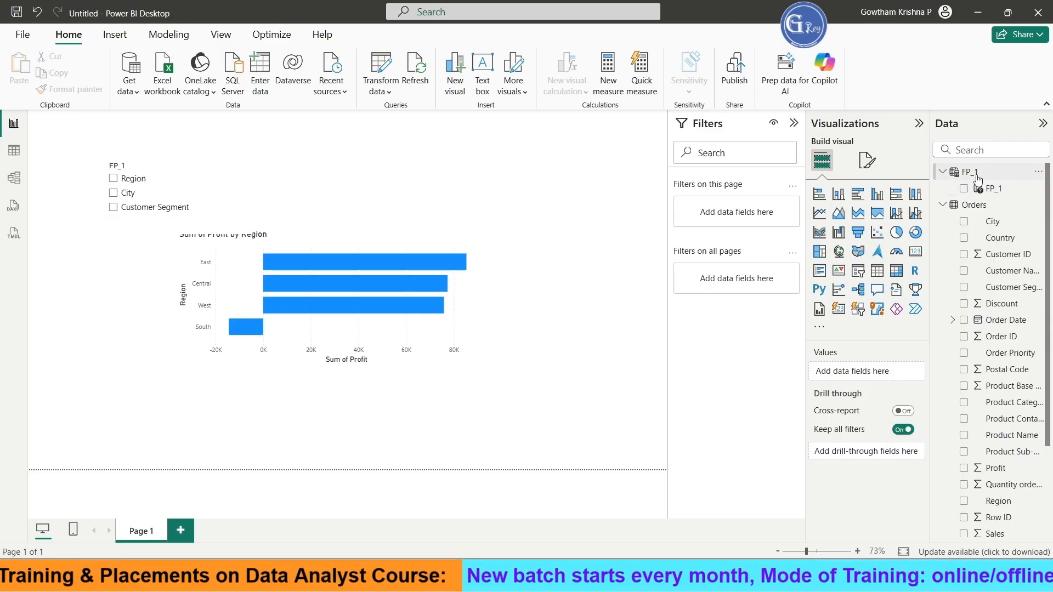
pyautogui.click(974, 172)
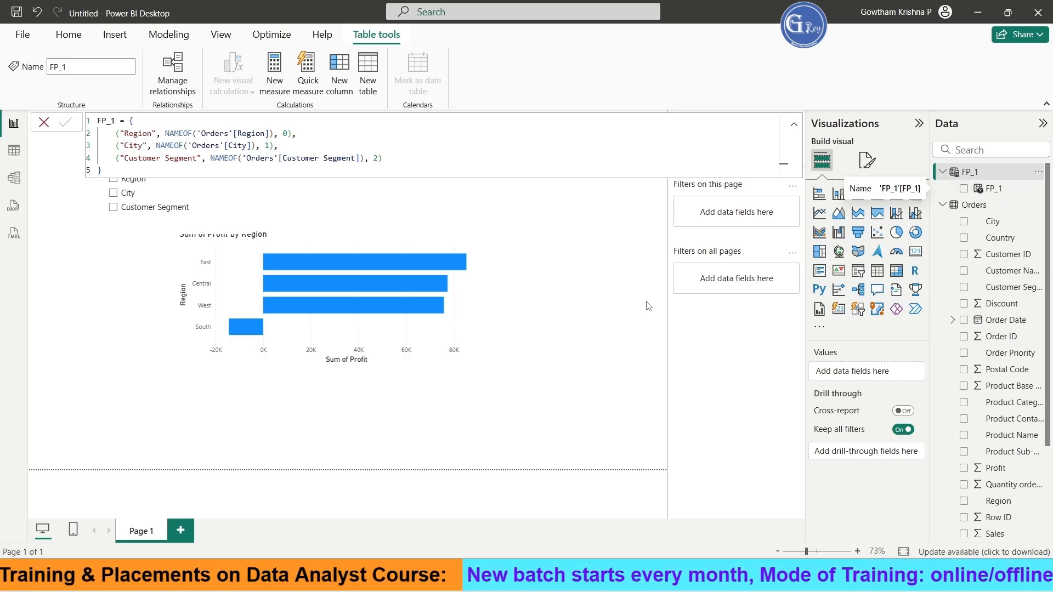
pyautogui.click(528, 351)
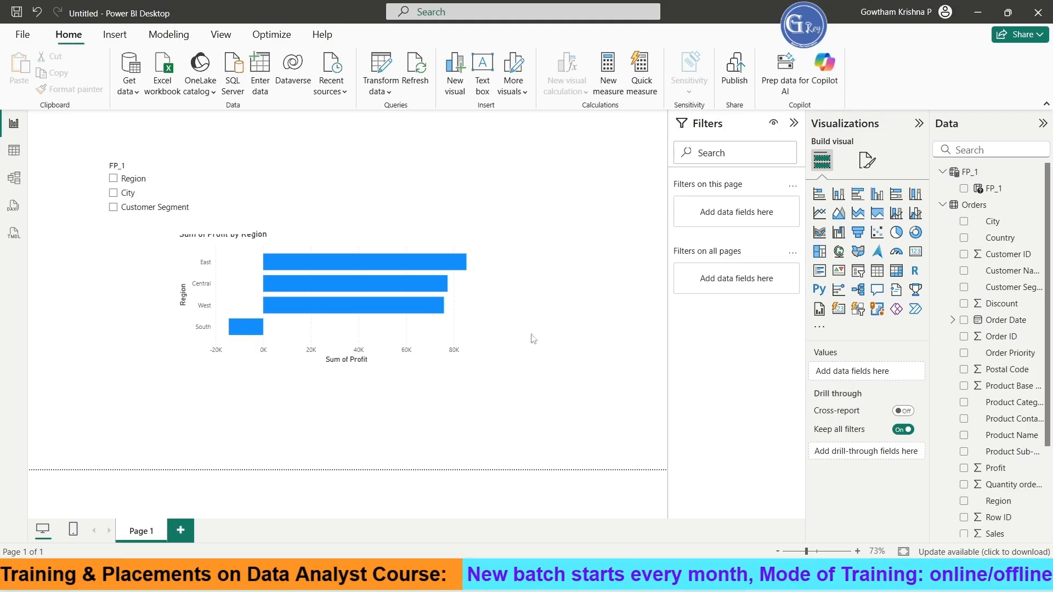
# - Select City in the FP_1 slicer and move the slicer to the page's upper-left corner, clear of the chart
pyautogui.click(455, 365)
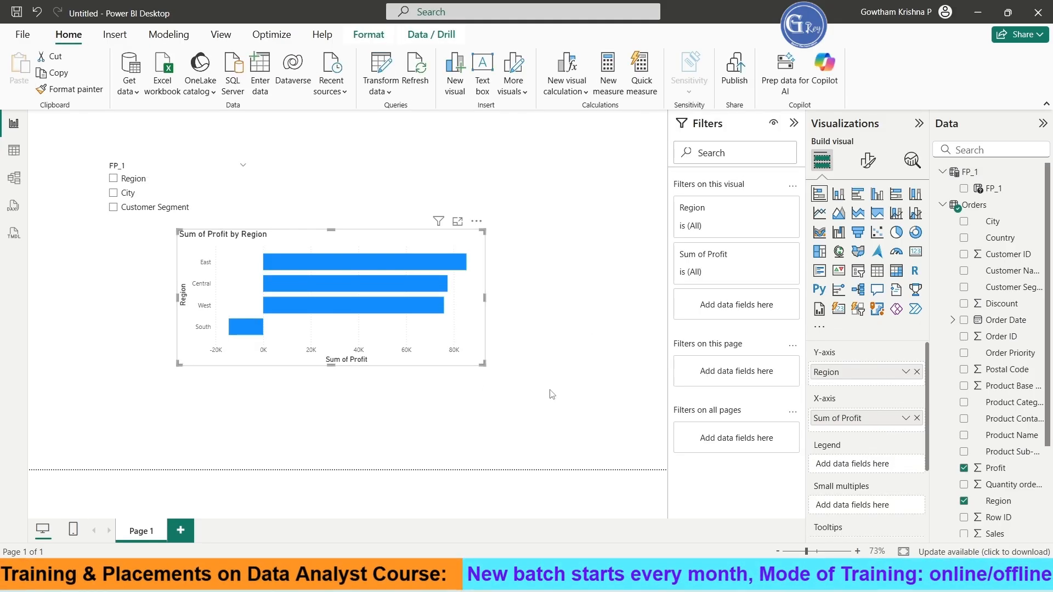
pyautogui.click(195, 195)
pyautogui.moveTo(195, 195); pyautogui.dragTo(144, 161)
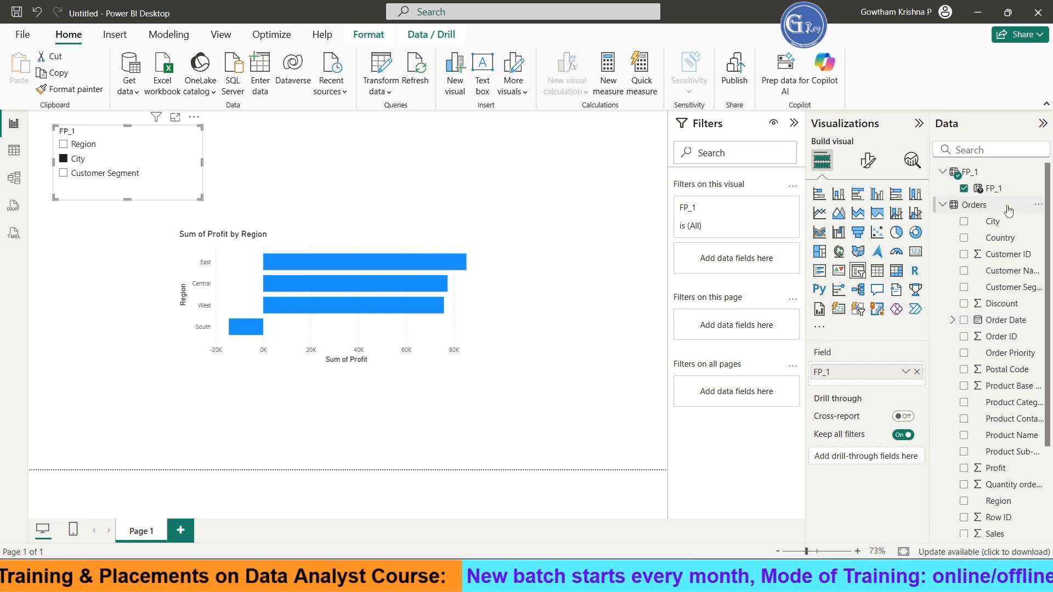
# - Replace Region with the FP_1 parameter on the bar chart's Y-axis
pyautogui.click(329, 328)
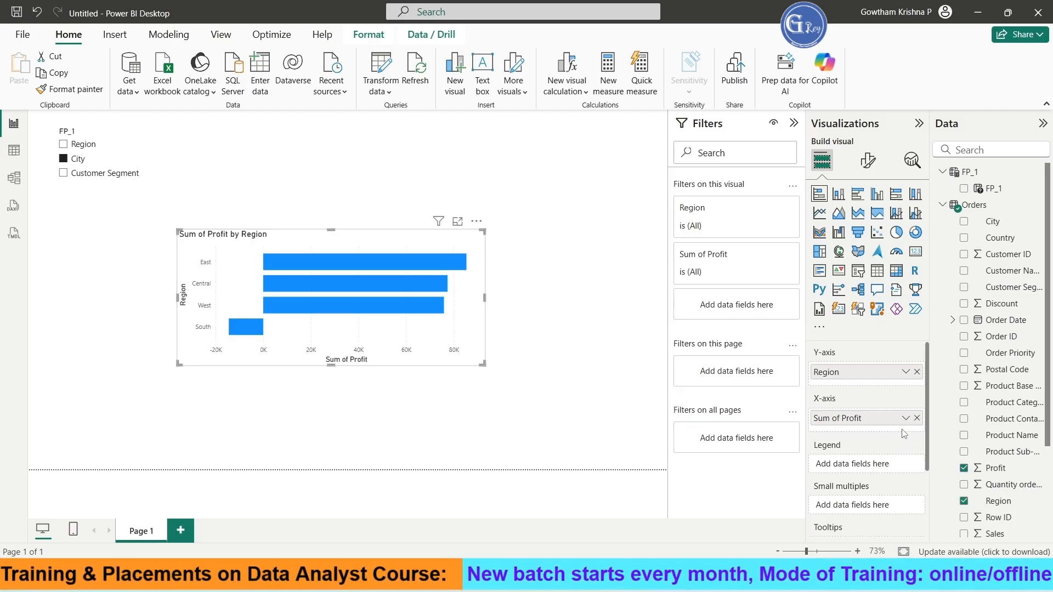
pyautogui.click(916, 372)
pyautogui.click(963, 188)
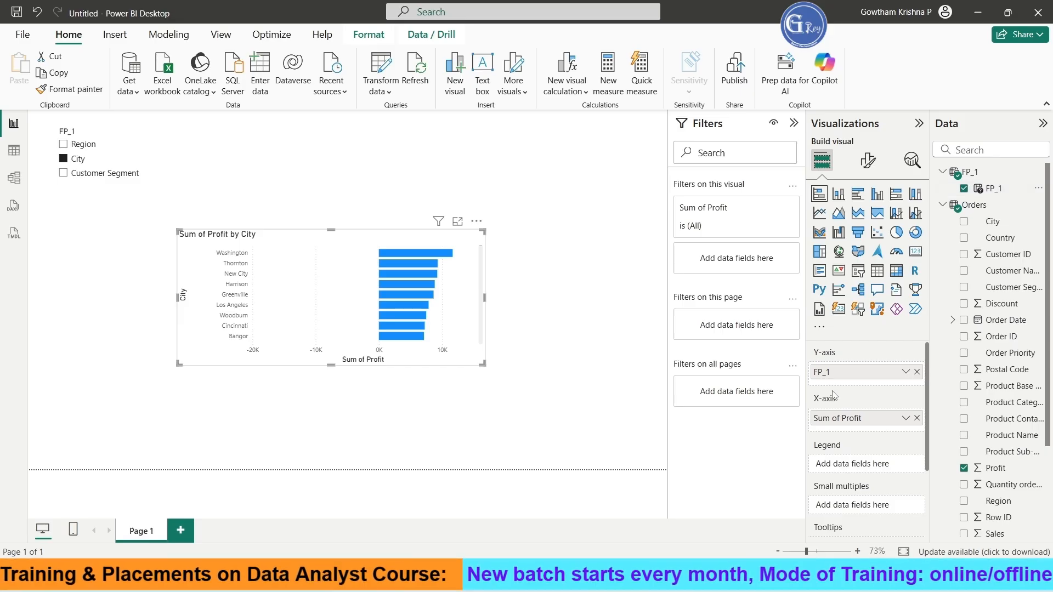
# - Test the parameter by switching the FP_1 slicer to Region, City and finally Customer Segment
pyautogui.click(63, 146)
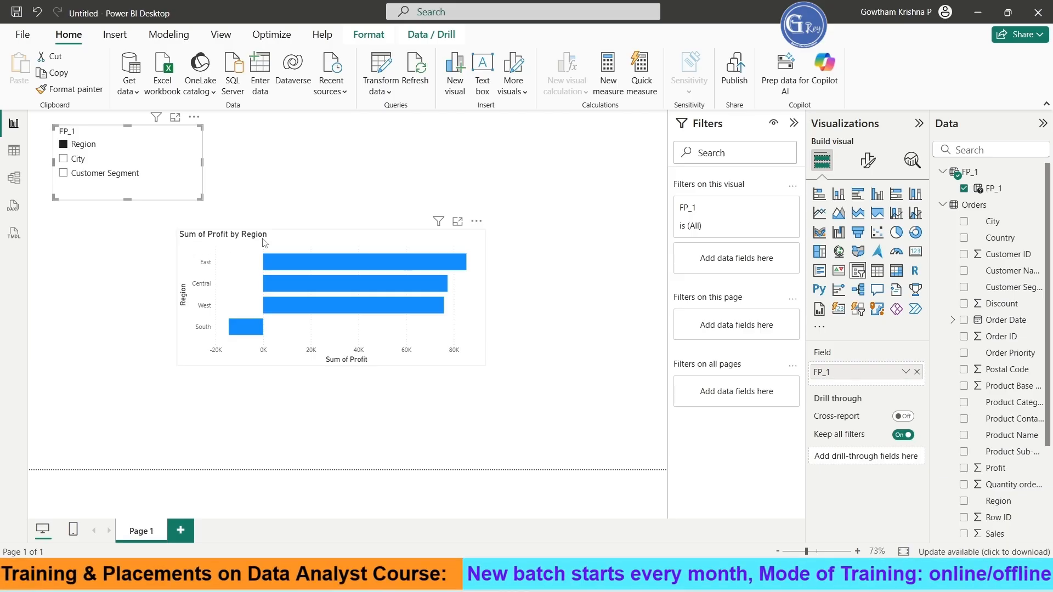
pyautogui.click(63, 159)
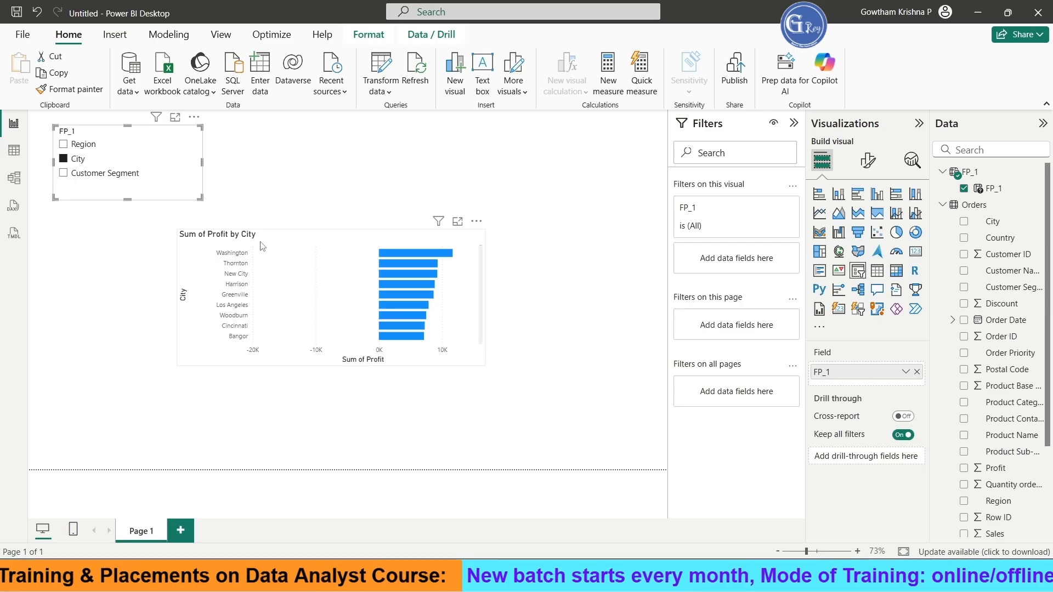
pyautogui.click(63, 173)
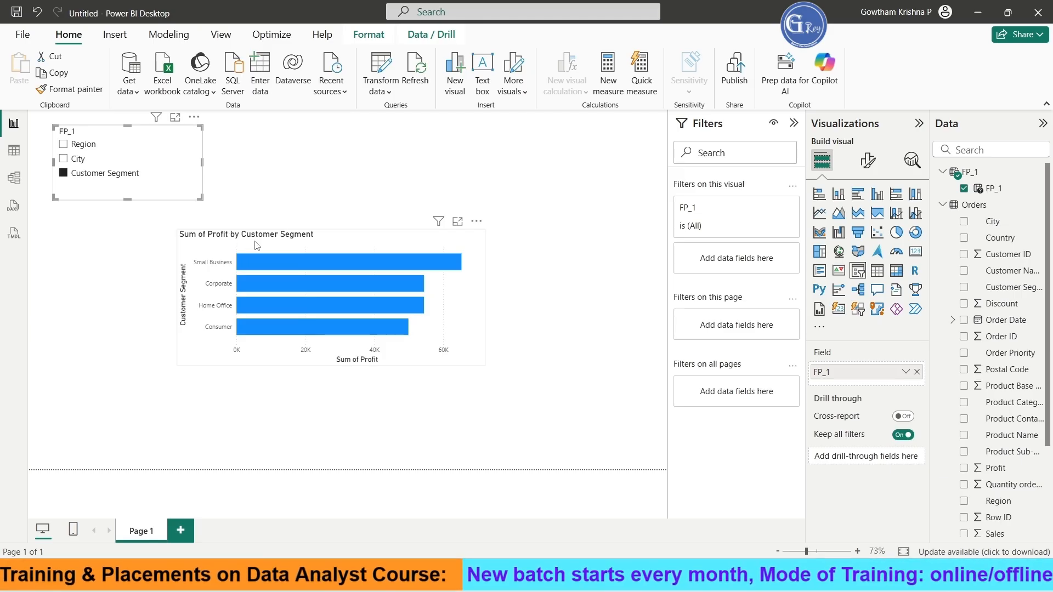
# - Move the bar chart directly beneath the FP_1 slicer and make it narrower
pyautogui.moveTo(372, 252); pyautogui.dragTo(245, 243)
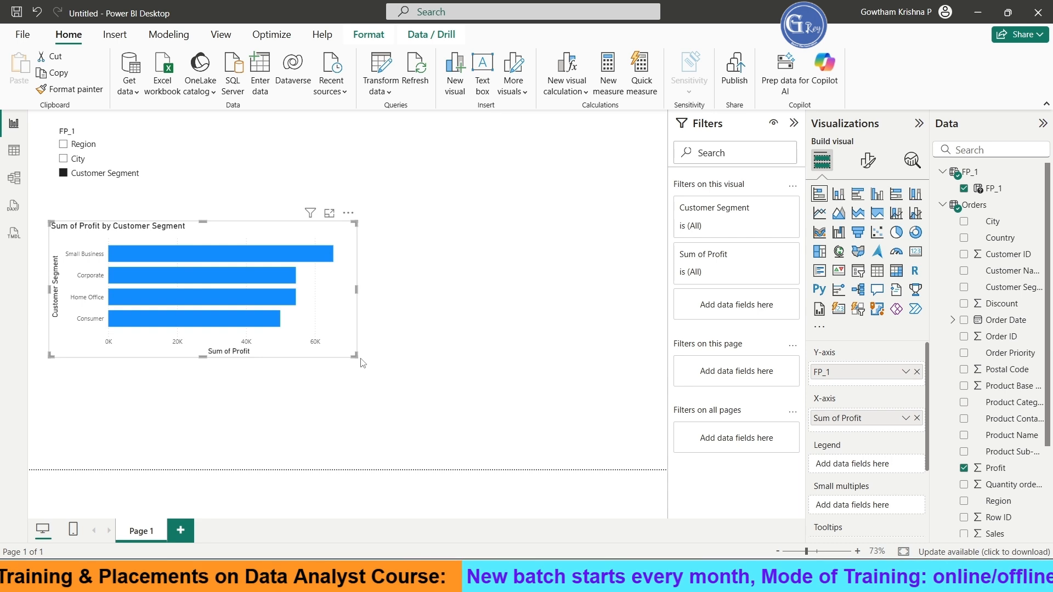
pyautogui.moveTo(353, 356); pyautogui.dragTo(312, 361)
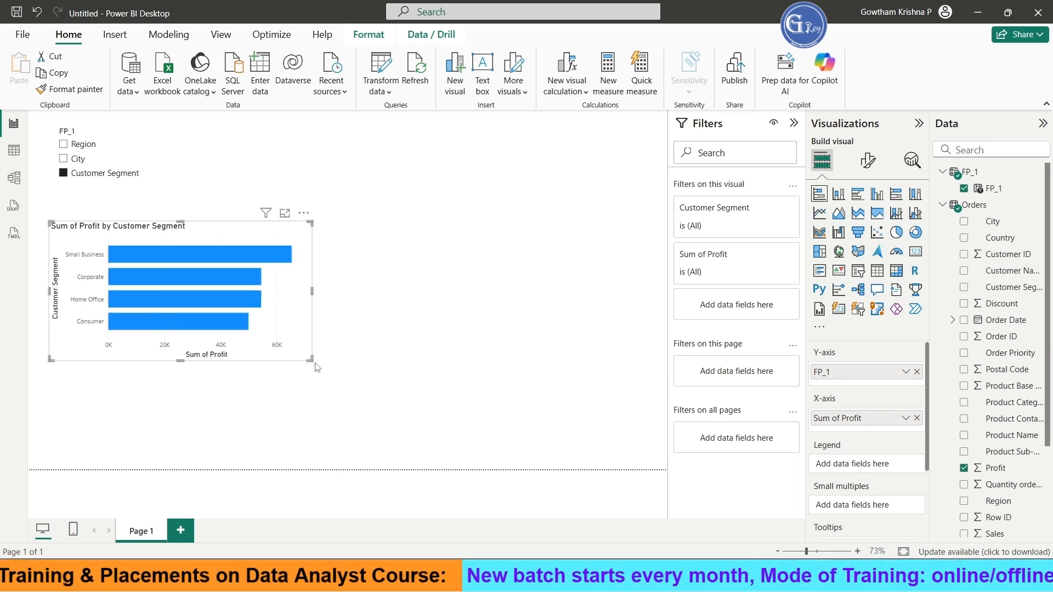